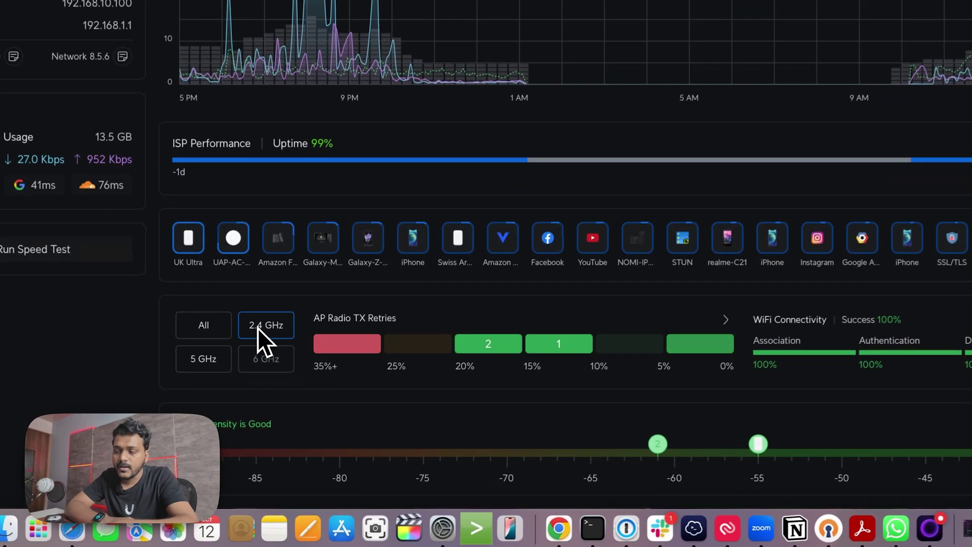
Step: Compare AP TX retries for 2.4 GHz, 5 GHz and all bands, then open UK Ultra's details
click(279, 389)
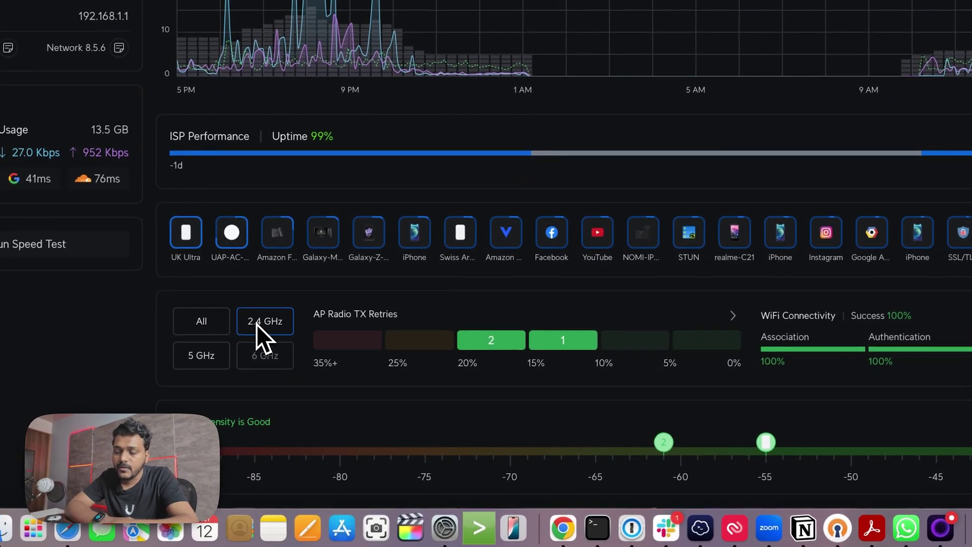
click(199, 360)
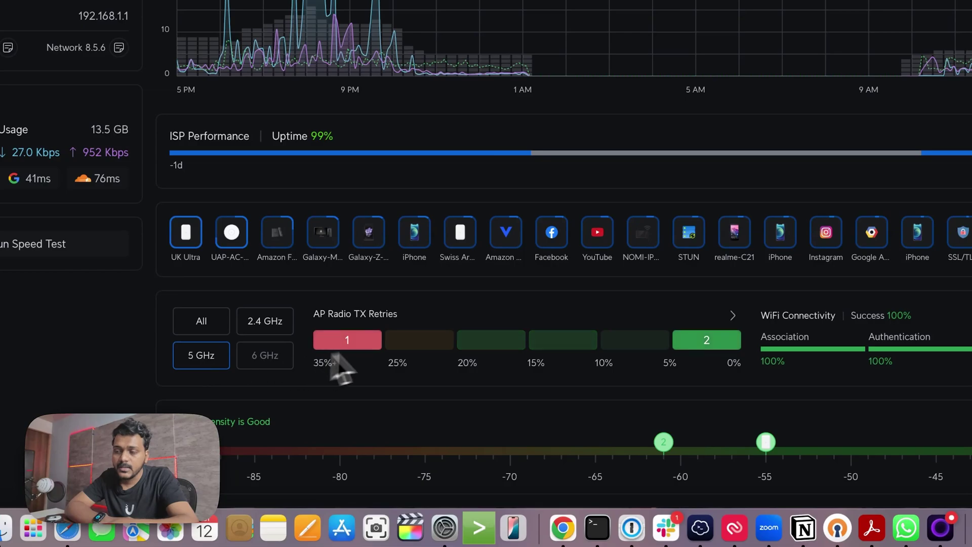
click(196, 342)
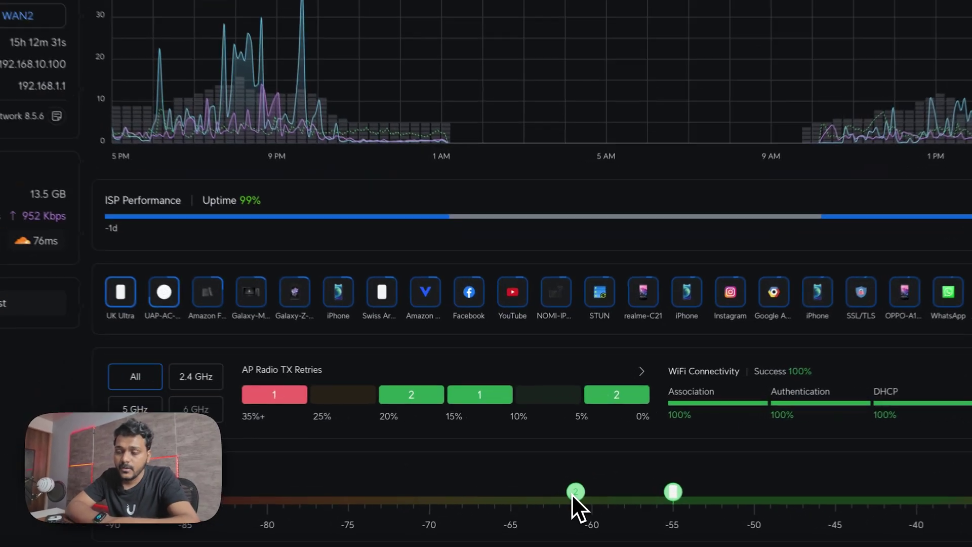
mouse_move(576, 496)
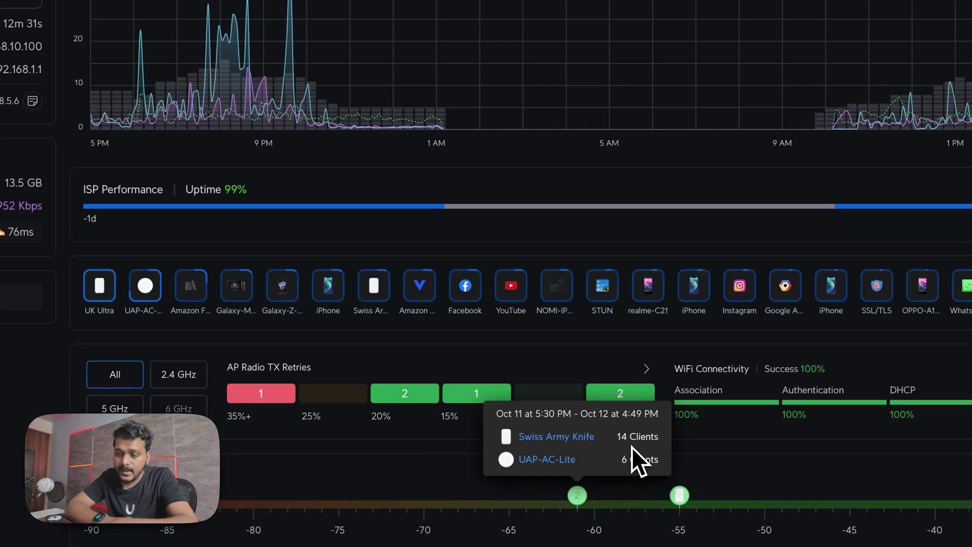
click(680, 495)
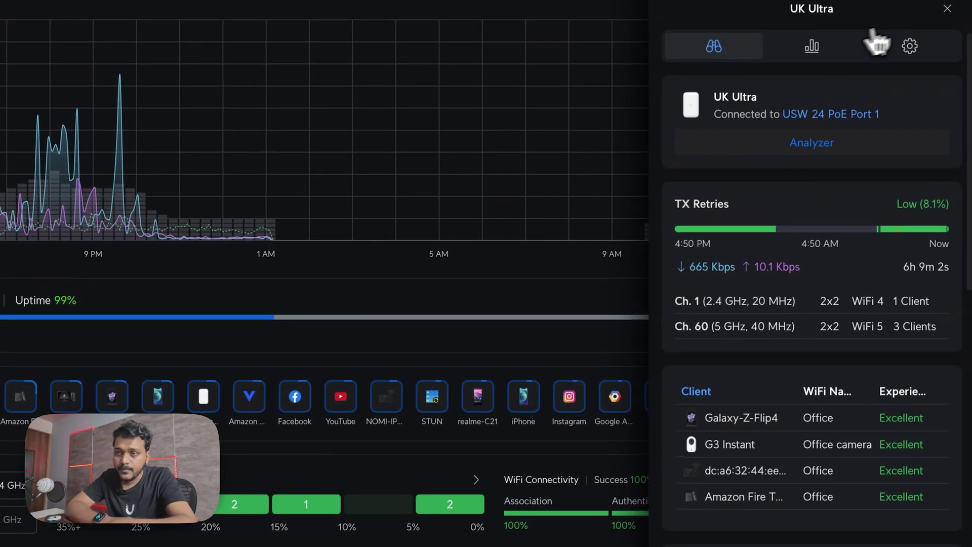
Step: Close the UK Ultra panel and toggle APs off and back on in the Most Active widget settings
click(960, 3)
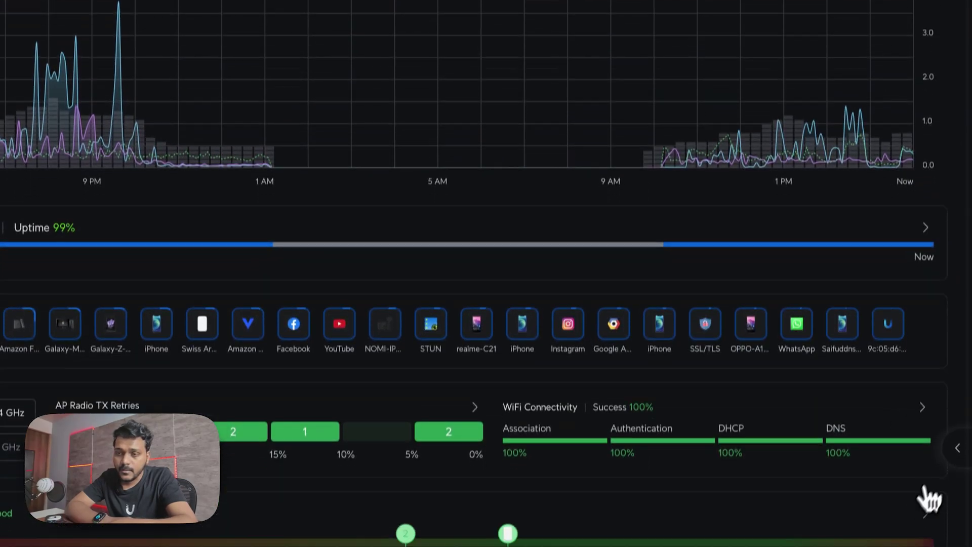
click(957, 520)
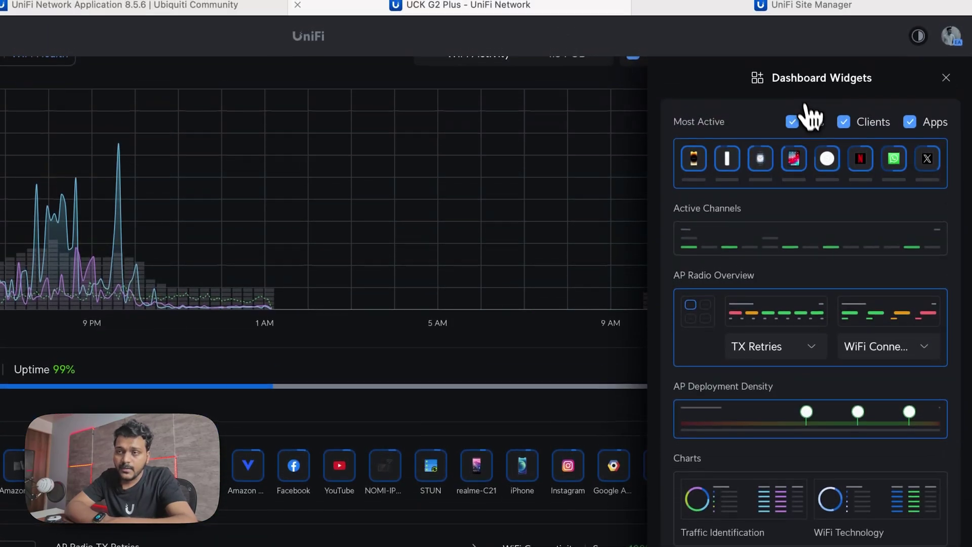
click(793, 125)
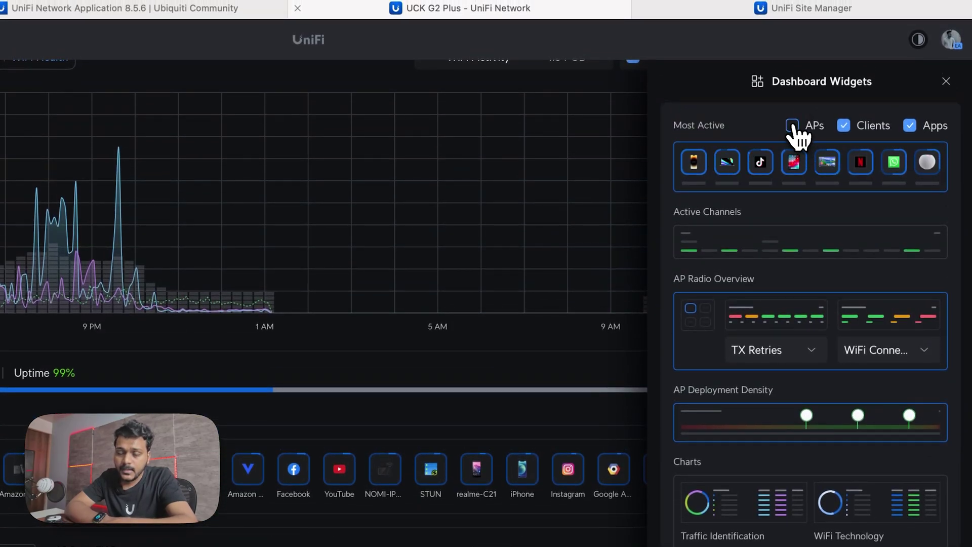
click(792, 125)
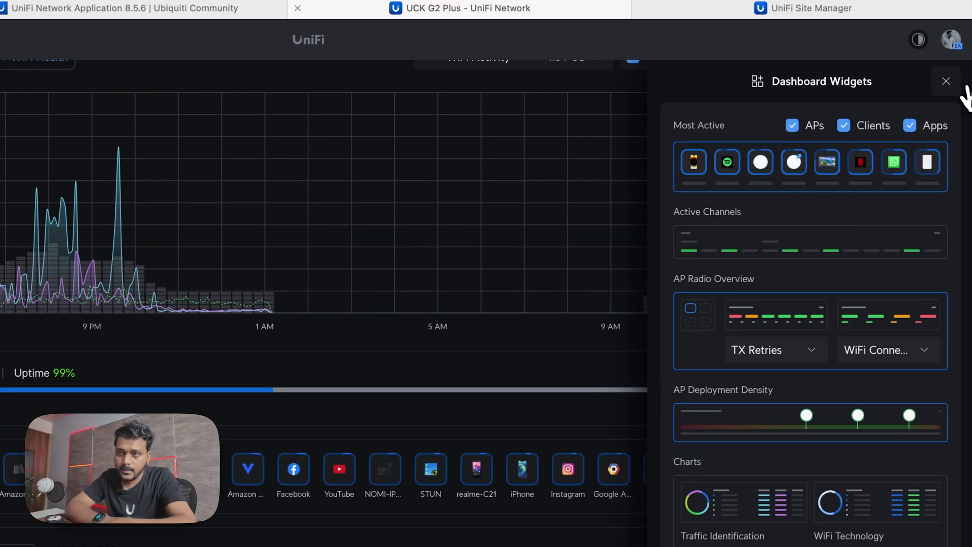
click(946, 82)
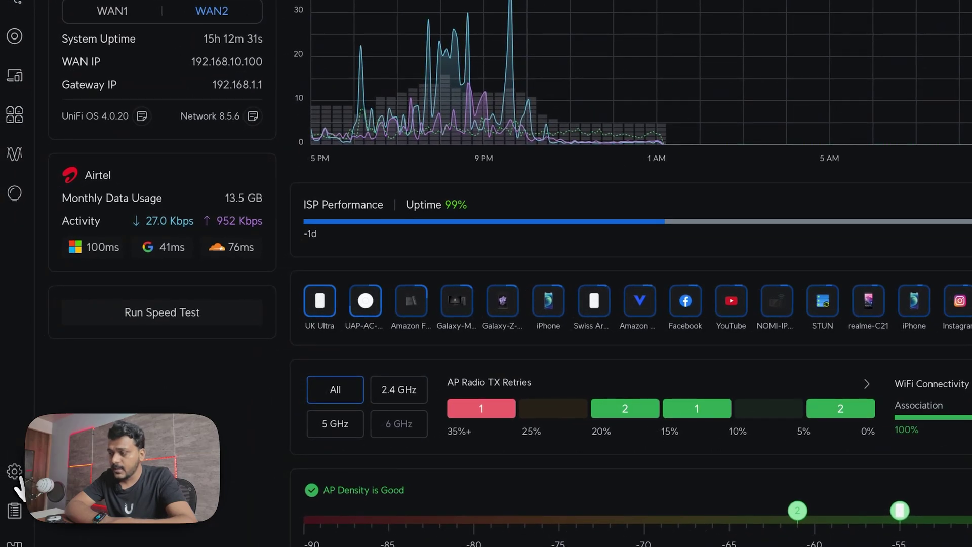
Step: Go to Settings > System and open the Integrations tab
click(15, 475)
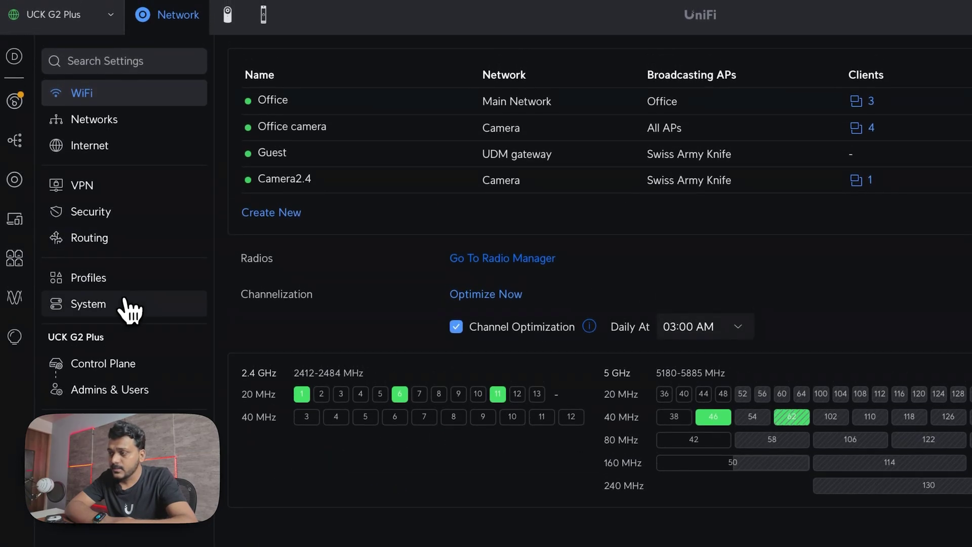
click(126, 304)
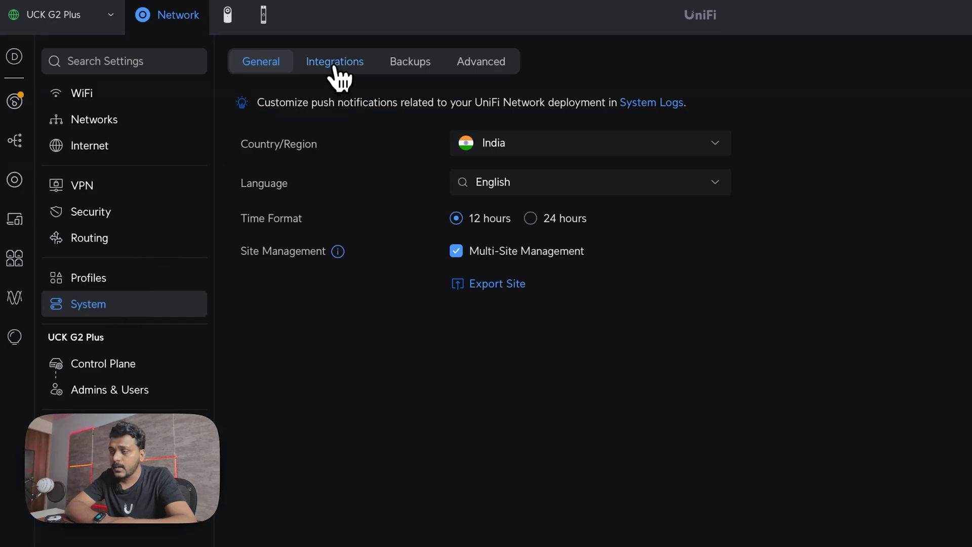
click(339, 75)
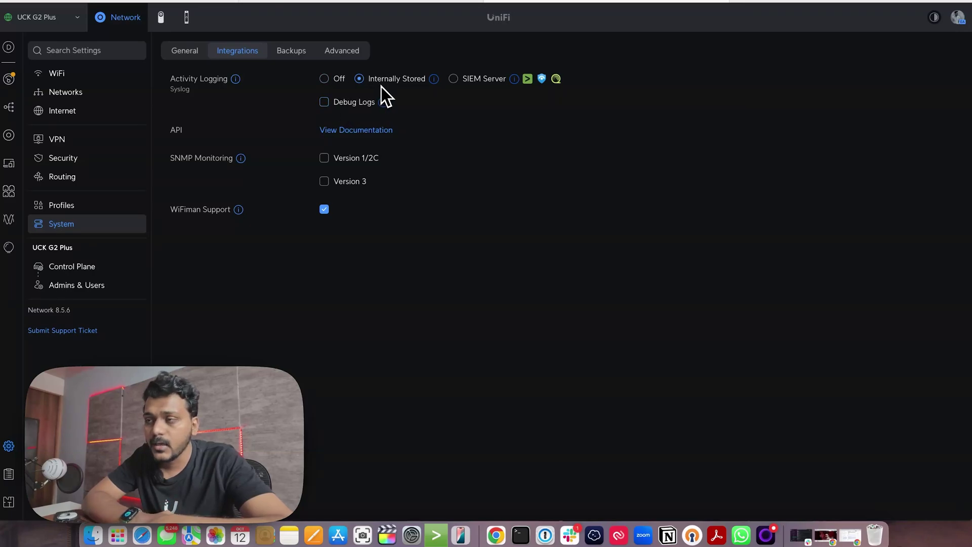
click(453, 79)
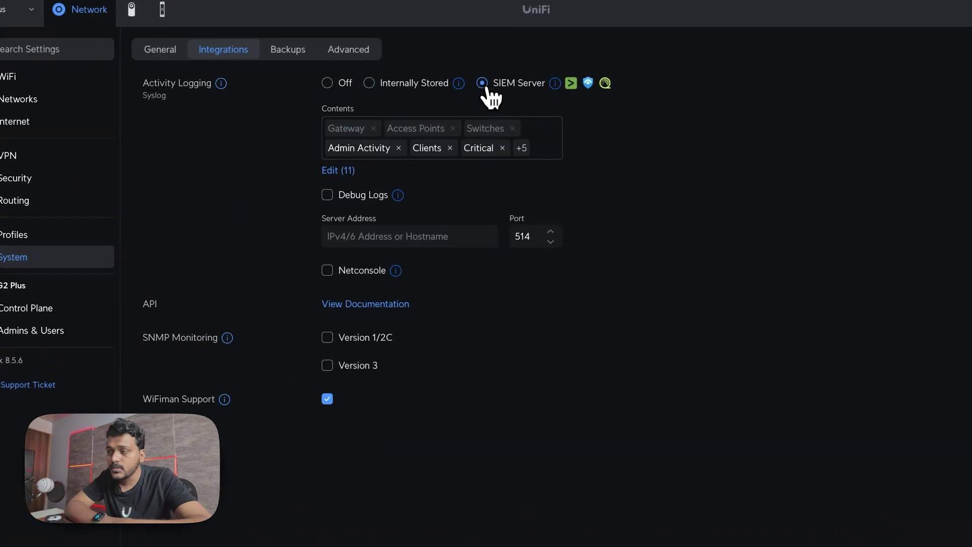
click(345, 171)
scroll(435, 259, down, 3)
scroll(400, 256, up, 1)
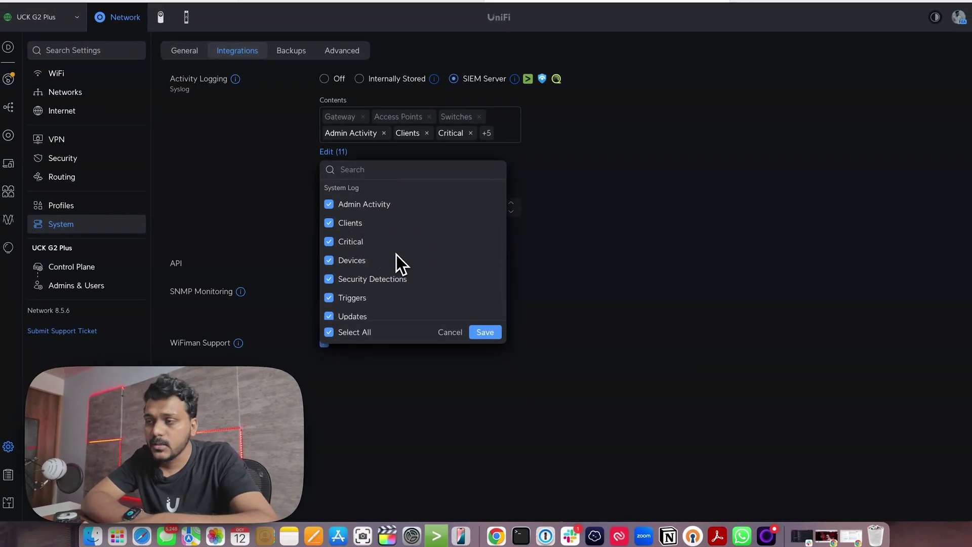
scroll(396, 261, up, 3)
scroll(414, 263, down, 4)
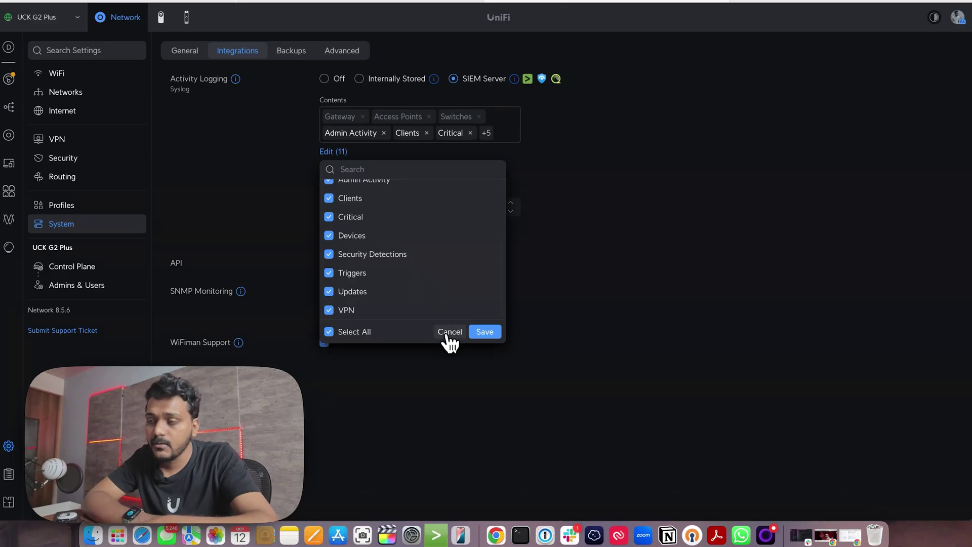
click(448, 332)
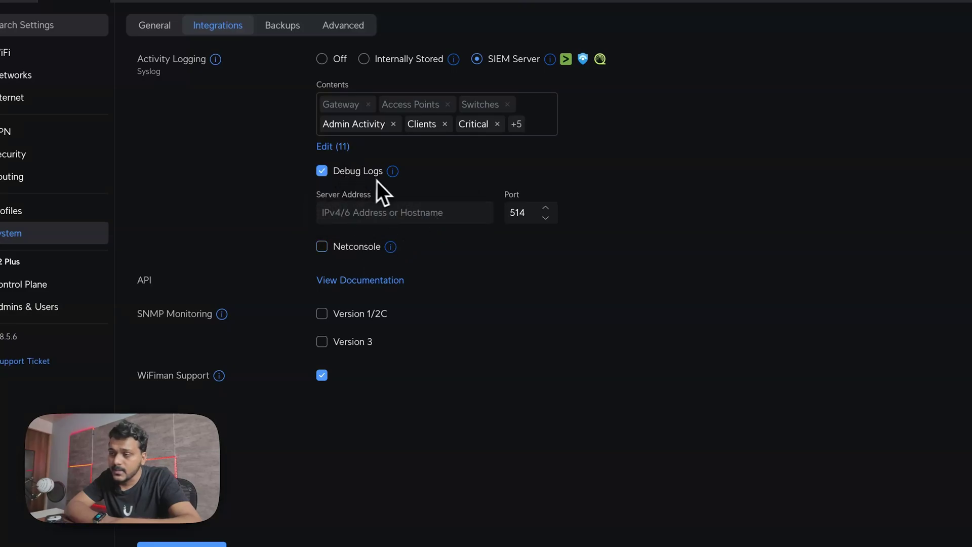
mouse_move(393, 173)
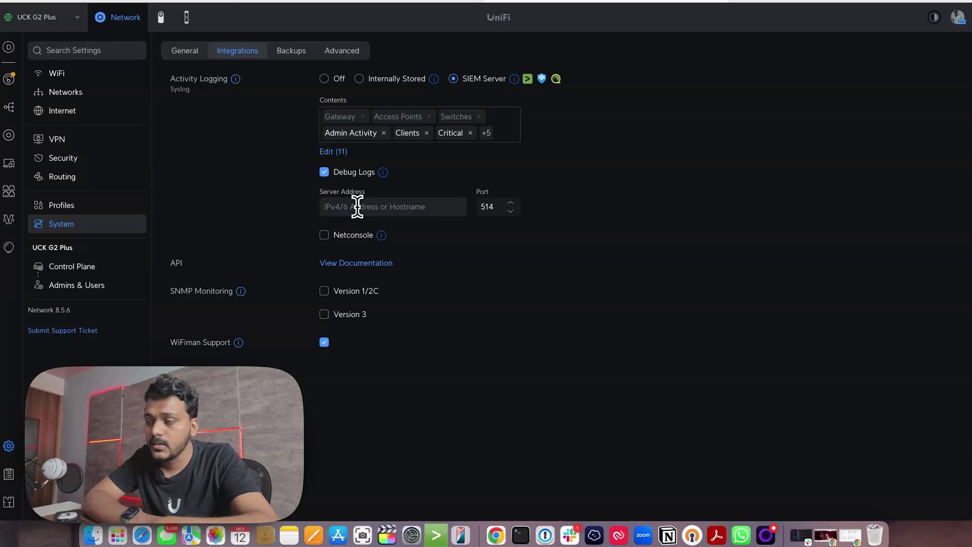
click(357, 206)
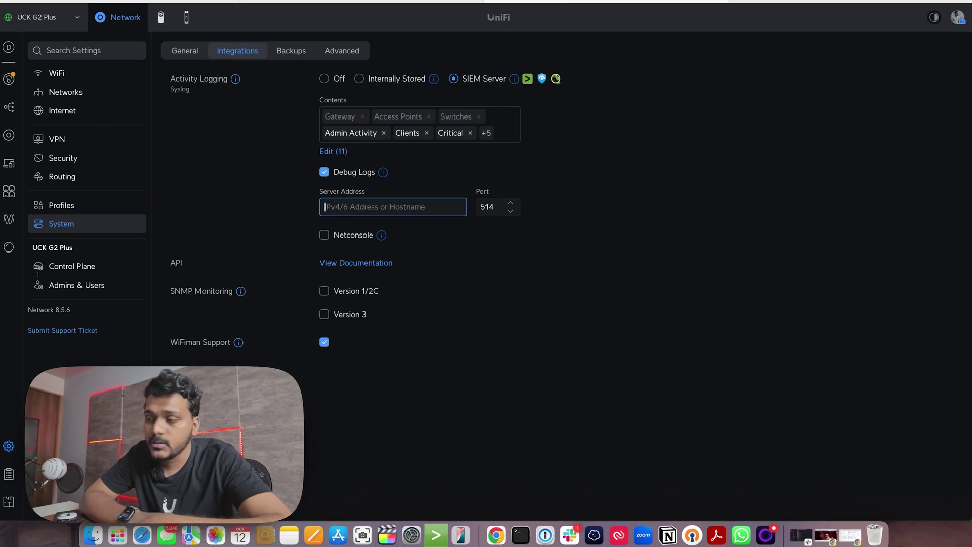
click(281, 498)
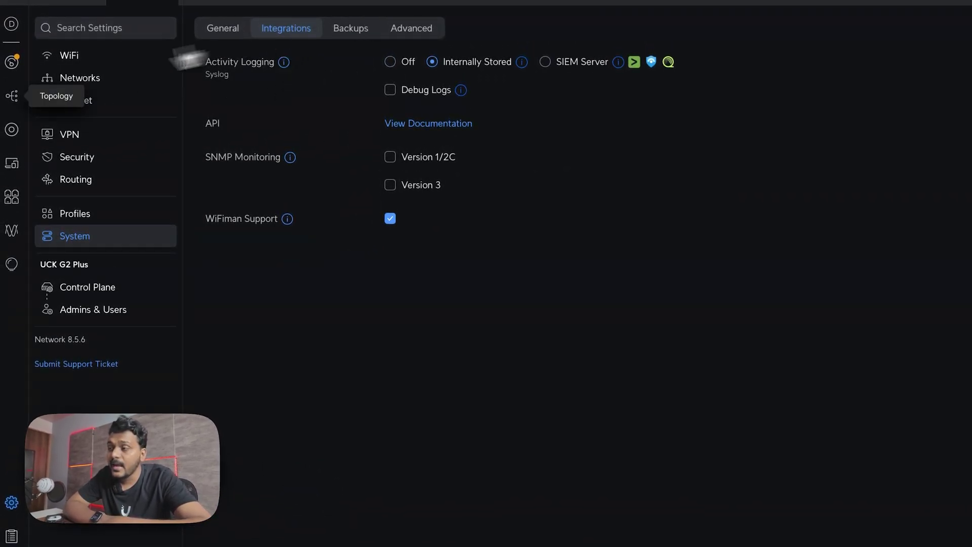
Step: Open the UXG Pro from the UniFi Devices list, view its Ports tab, then switch to the 8.5.6 release notes
click(11, 130)
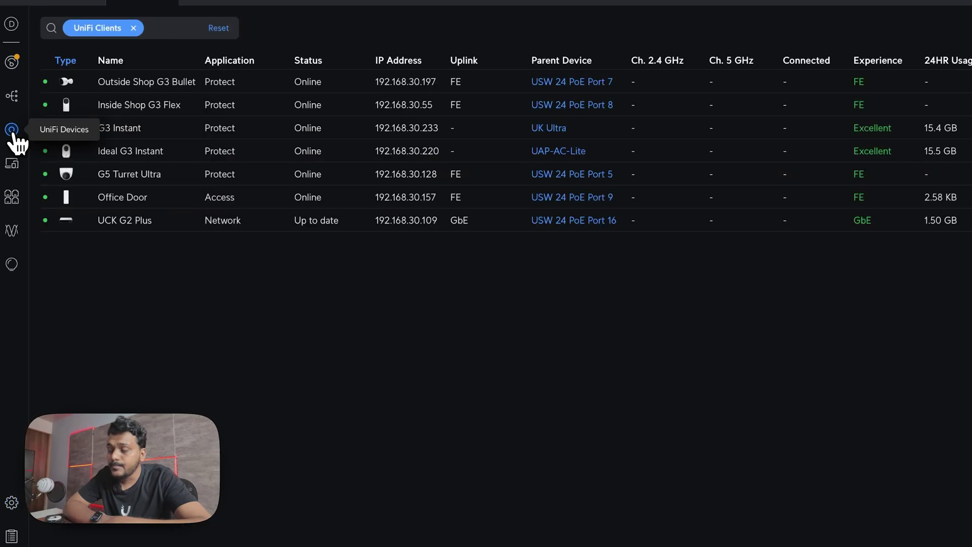
click(134, 29)
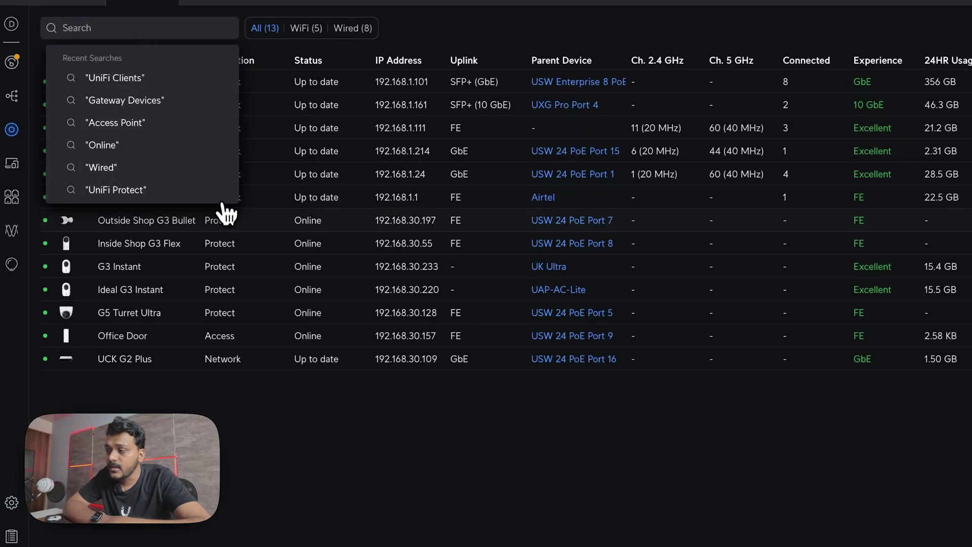
click(253, 441)
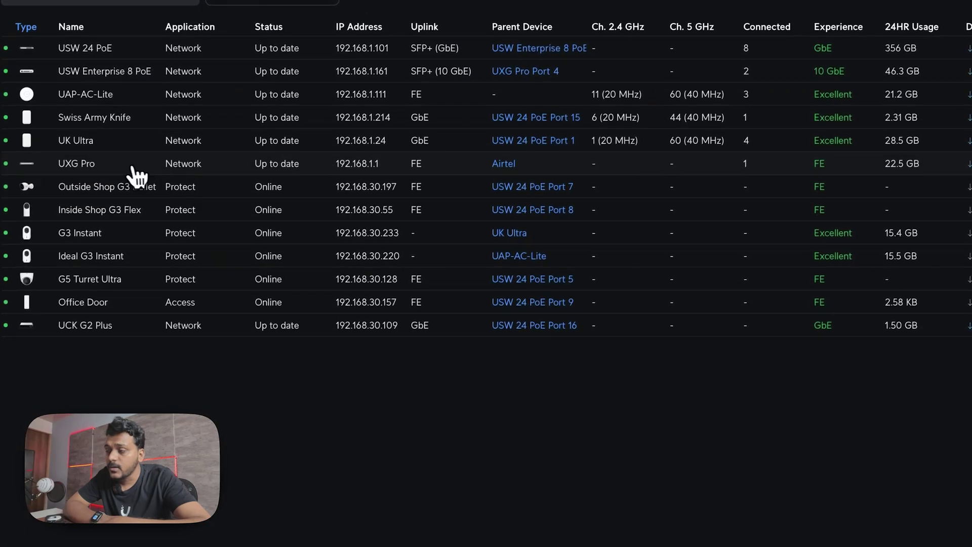
click(126, 167)
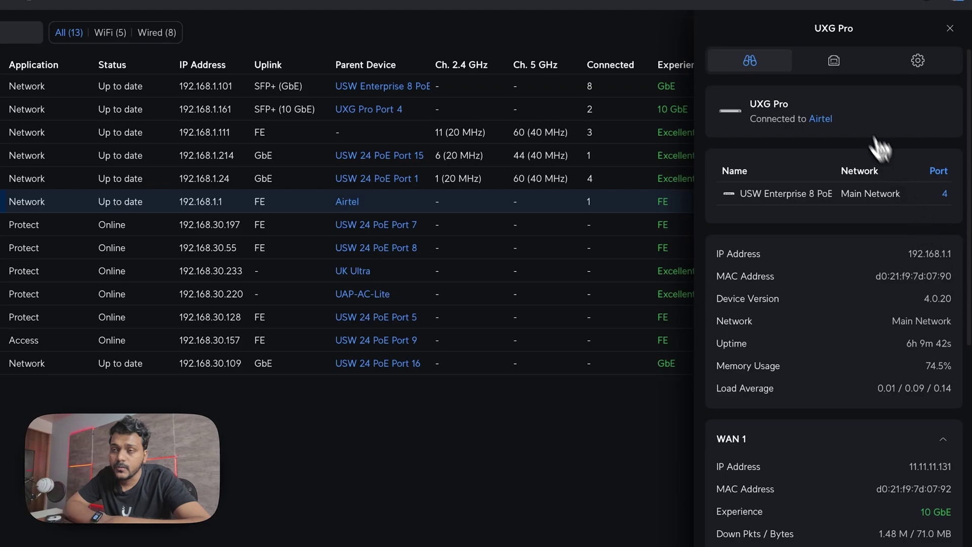
click(839, 76)
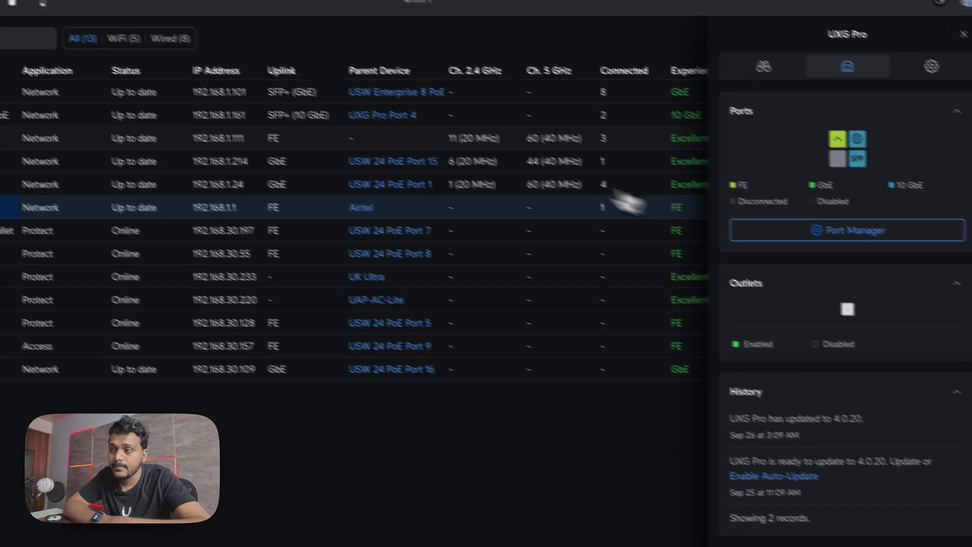
click(430, 5)
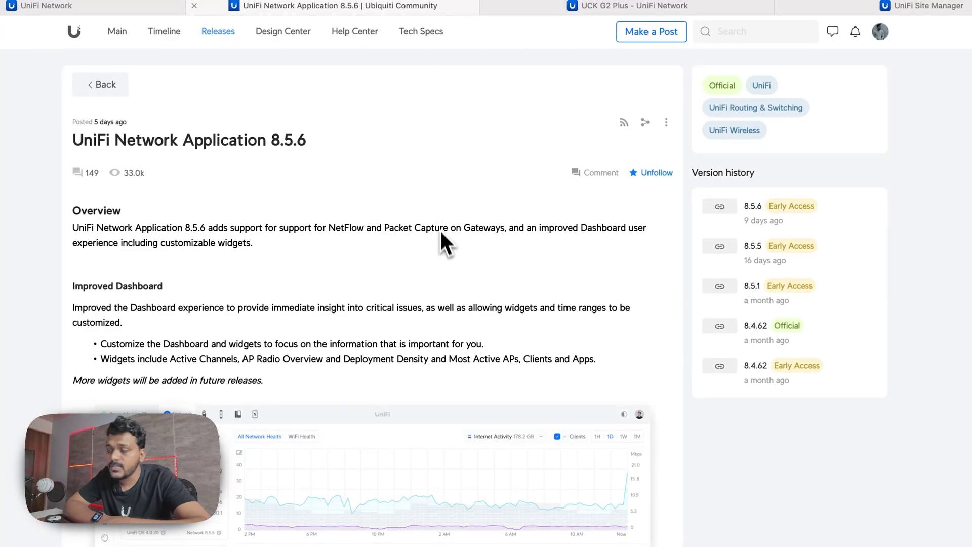
Step: Scroll the 8.5.6 release notes down to the SIEM Activity Logging and Packet Capture sections
scroll(444, 237, down, 5)
scroll(442, 239, down, 15)
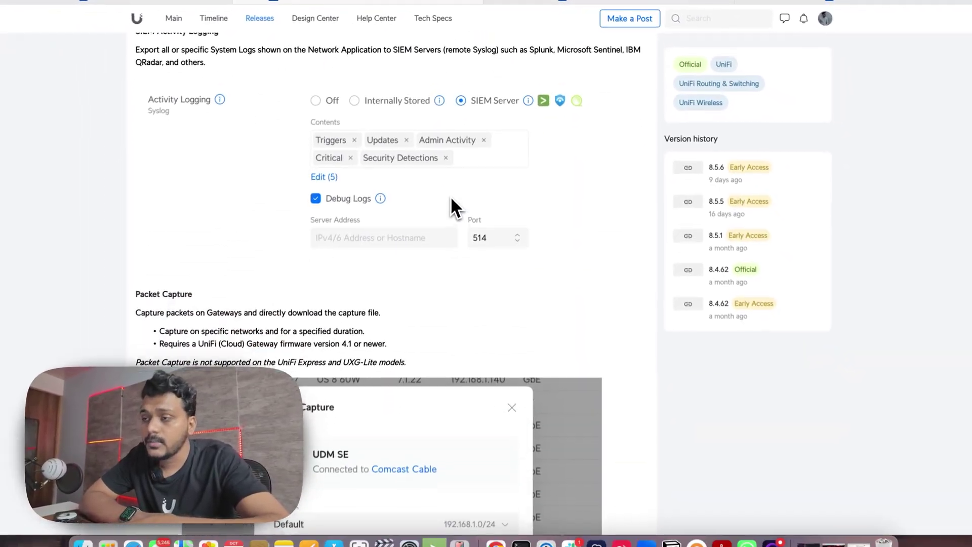
scroll(451, 190, down, 5)
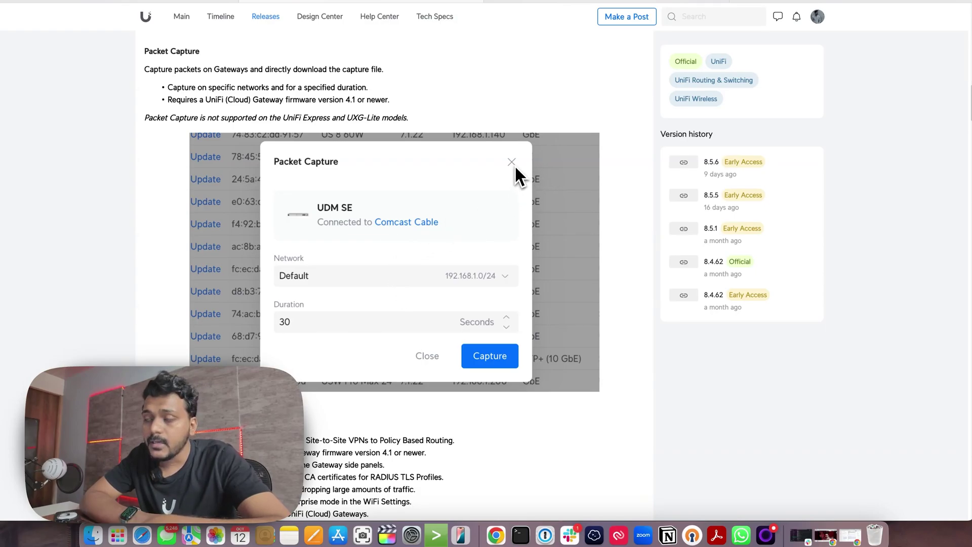
Step: Back in UniFi, open the UXG Pro's Port Manager and show port 1's interface settings
click(599, 2)
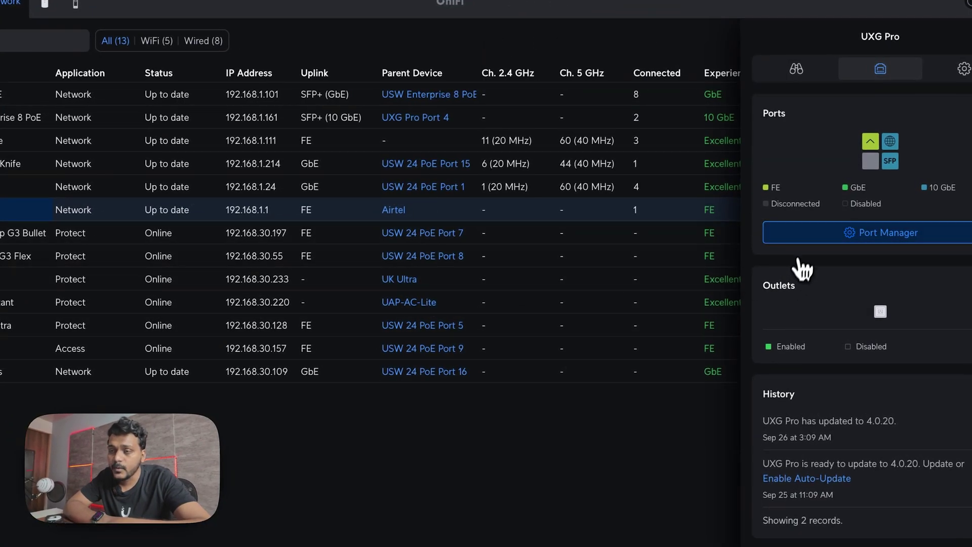
click(804, 239)
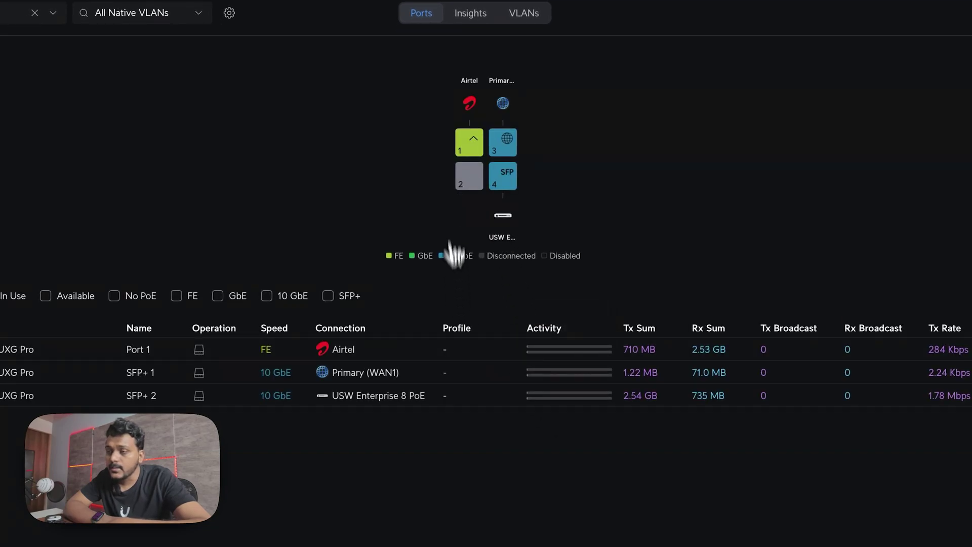
click(470, 167)
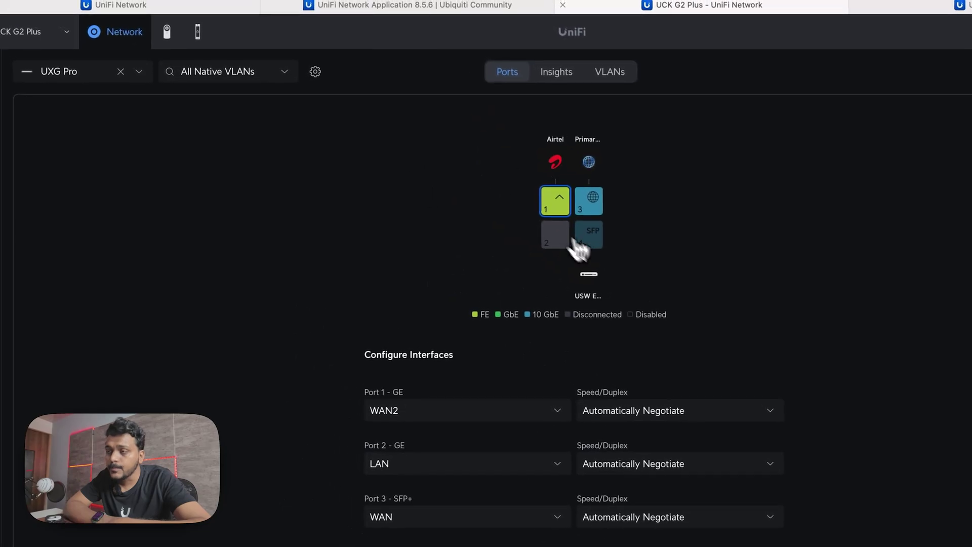
click(35, 42)
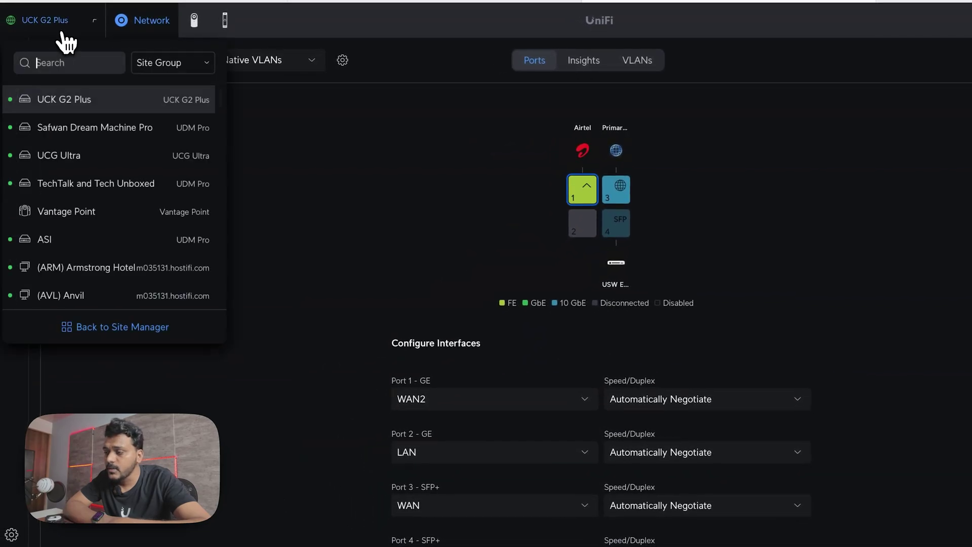
Step: Switch to the Dream Machine Pro site and open port 1 in the UDM Pro's Port Manager
click(107, 130)
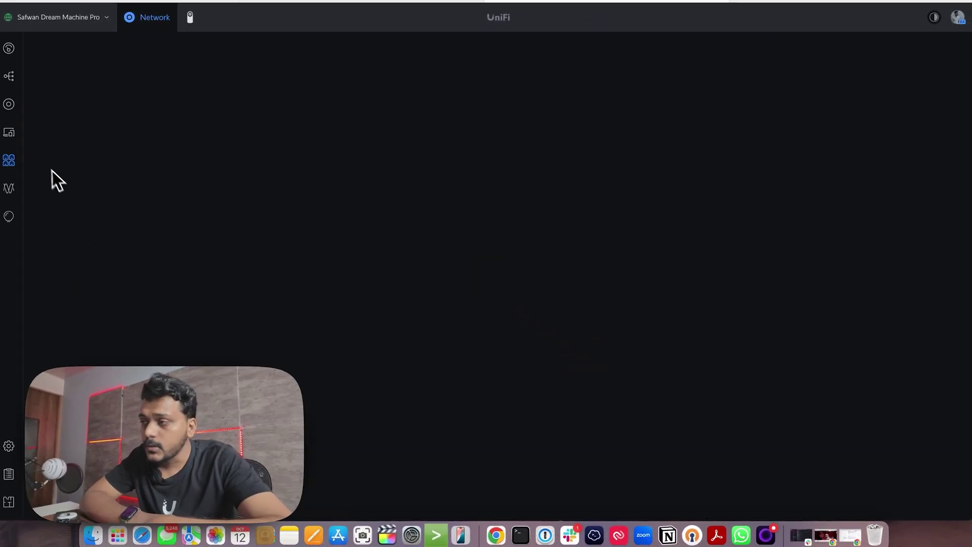
click(9, 104)
click(129, 103)
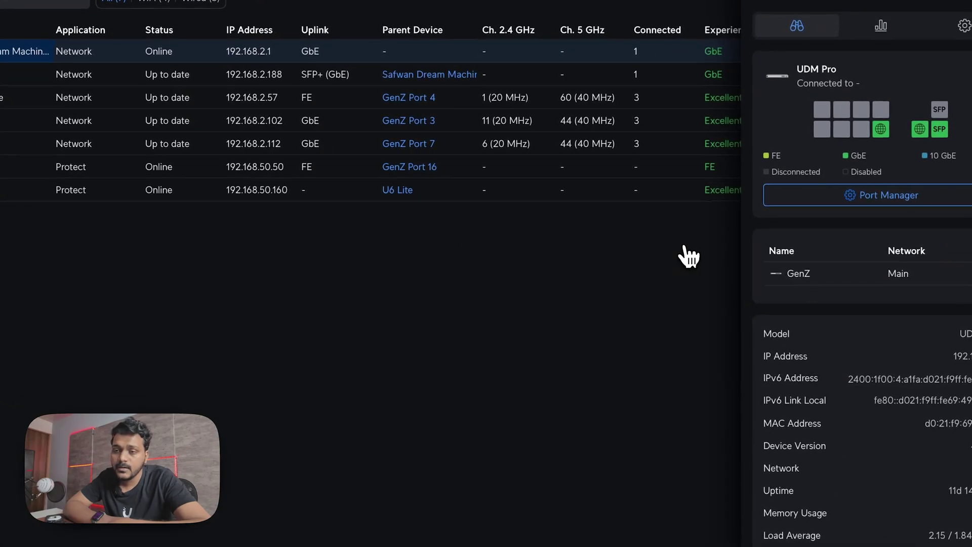
click(814, 198)
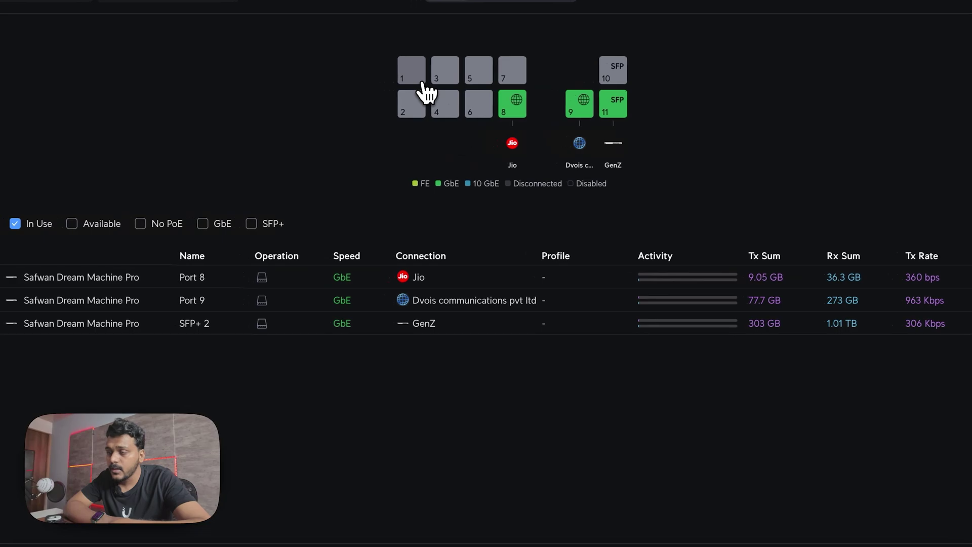
click(420, 81)
Step: Try Manual advanced settings and a 100 Mbps egress rate limit on port 1, then cancel the changes
scroll(514, 236, down, 3)
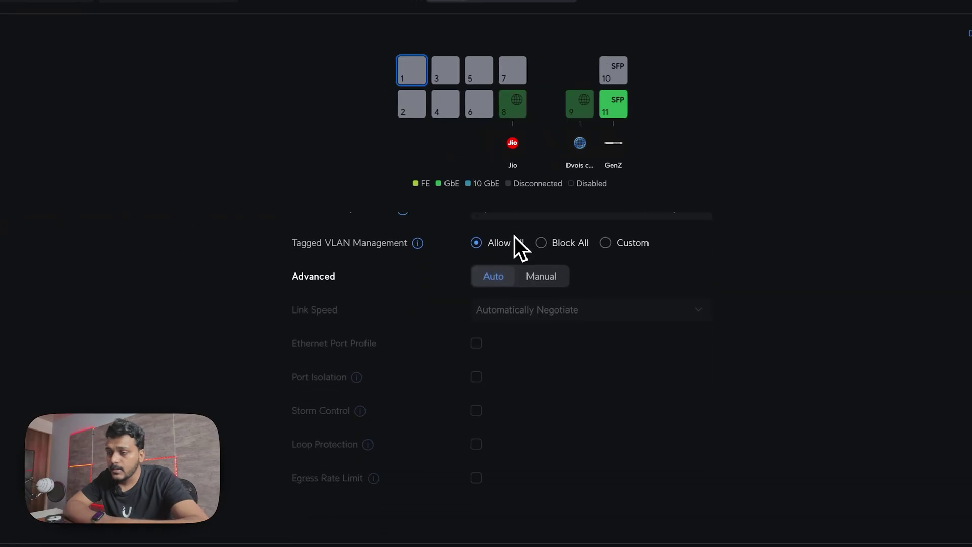
click(549, 279)
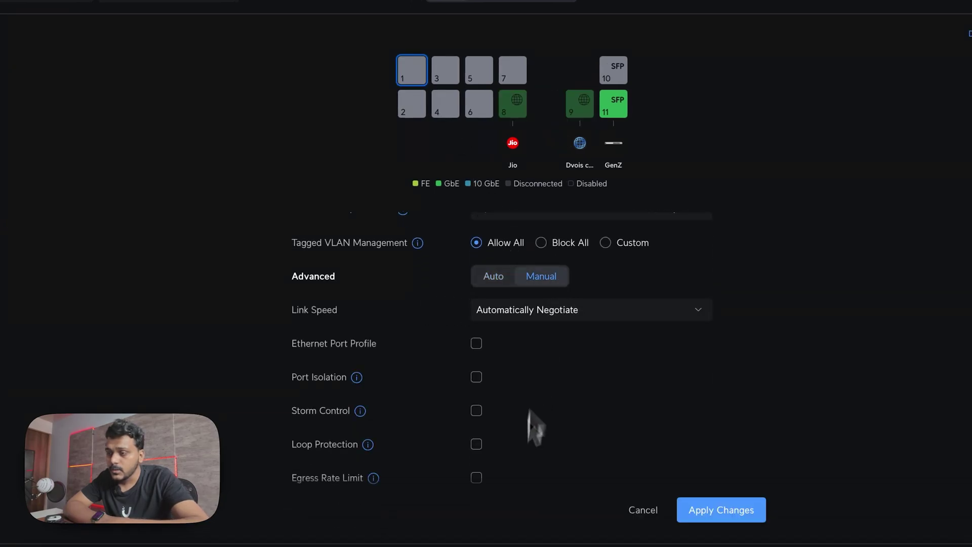
scroll(515, 496, down, 2)
mouse_move(373, 398)
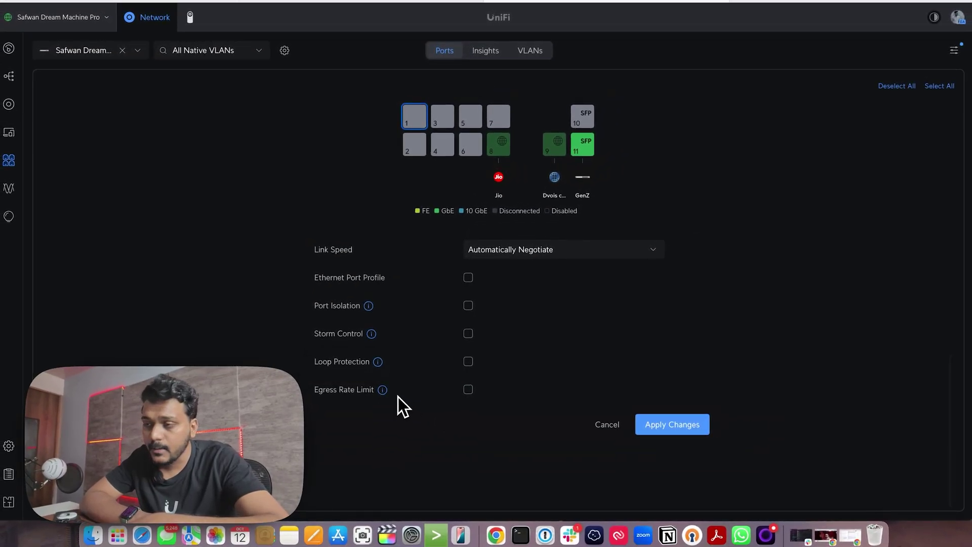
click(468, 389)
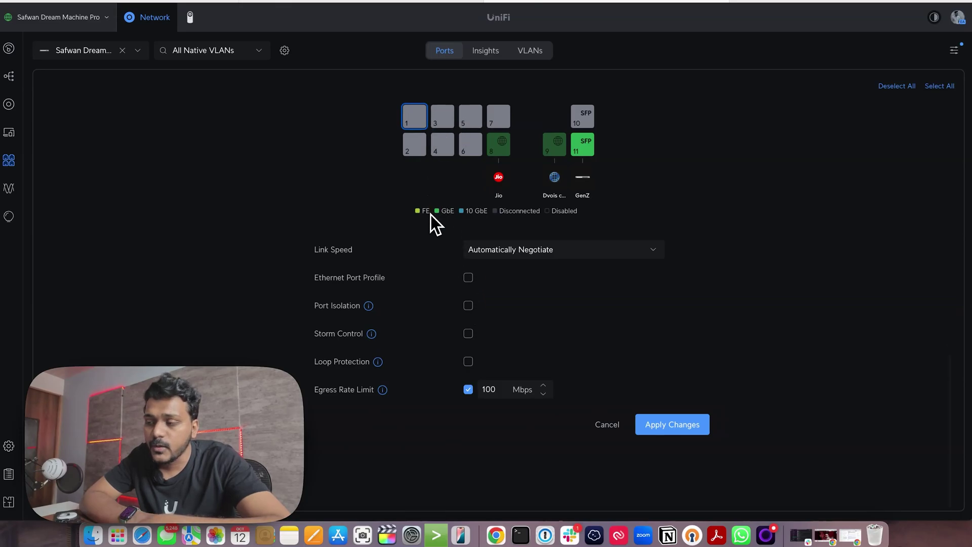
click(468, 390)
click(607, 424)
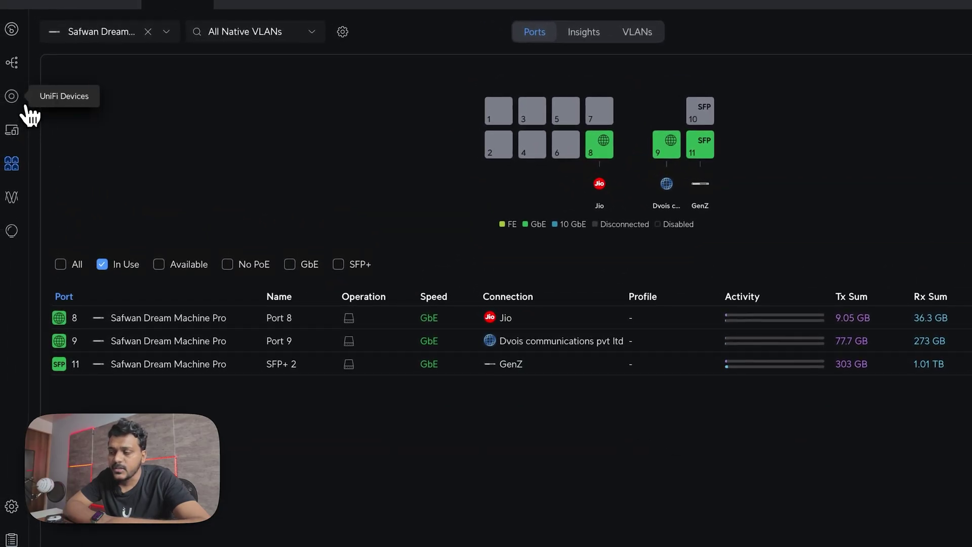
Step: Show the site's UniFi Devices list, then return to the 8.5.6 release notes
click(25, 107)
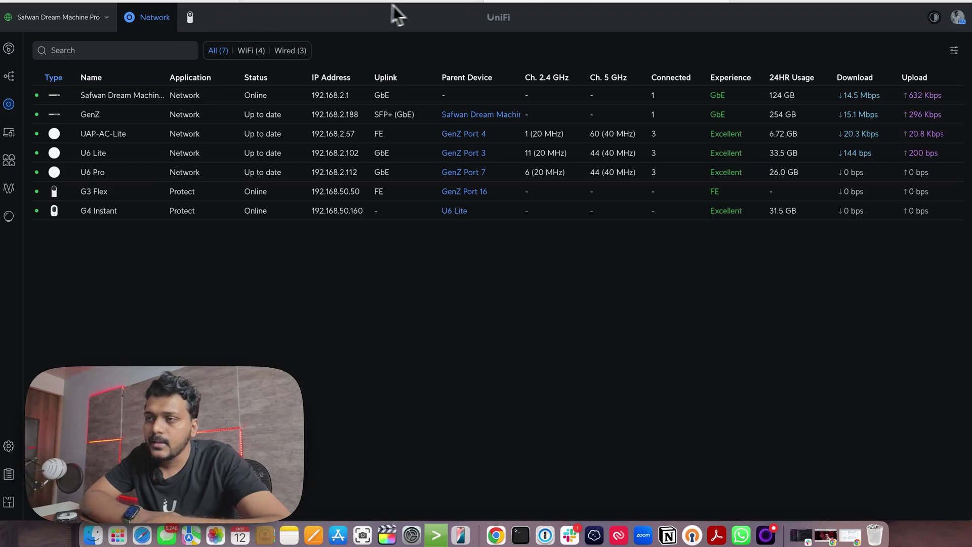
click(408, 11)
scroll(478, 202, up, 10)
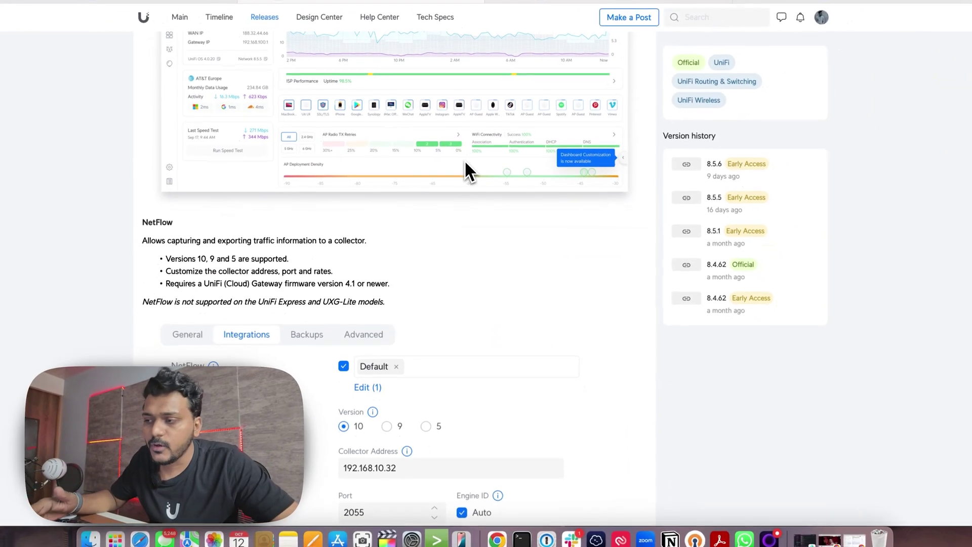
Step: Scroll through the release notes, refocus the browser via Mission Control, and scroll back toward the top
scroll(465, 167, down, 10)
scroll(464, 161, down, 15)
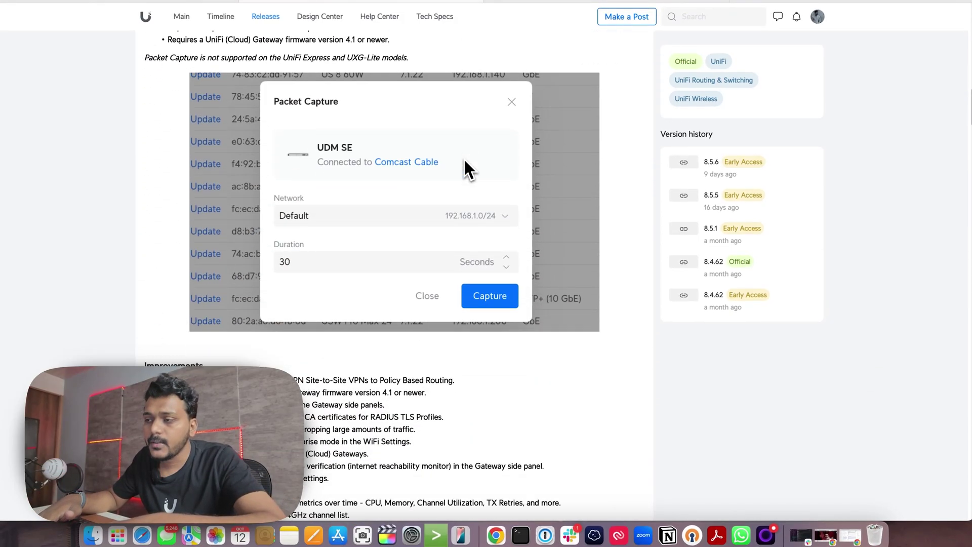
scroll(447, 186, up, 1)
scroll(448, 186, down, 6)
scroll(448, 186, up, 15)
key(ctrl+Up)
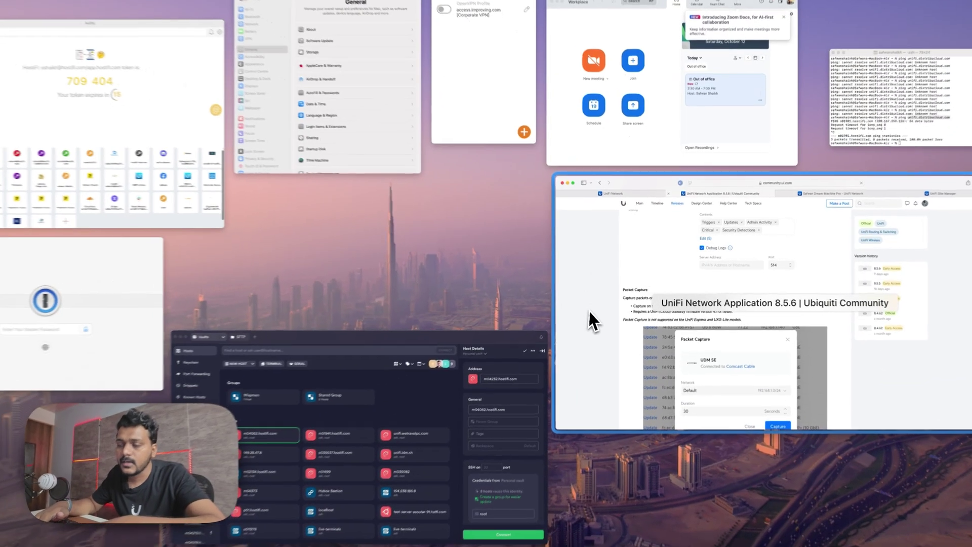
click(588, 319)
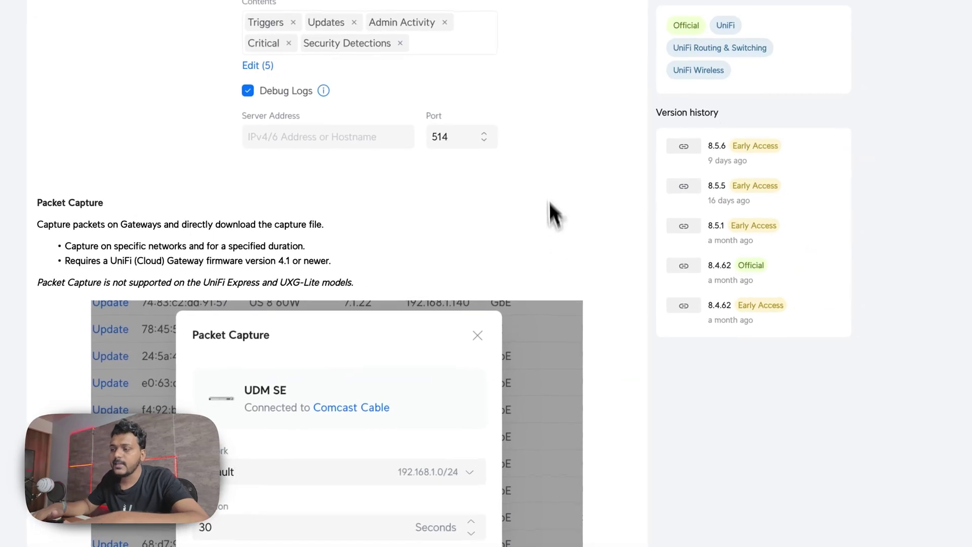
scroll(545, 166, up, 15)
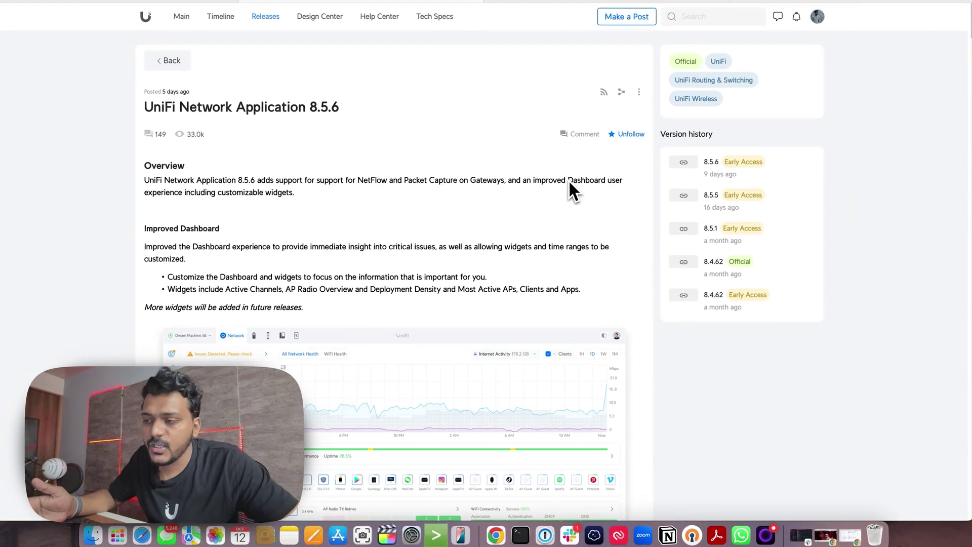